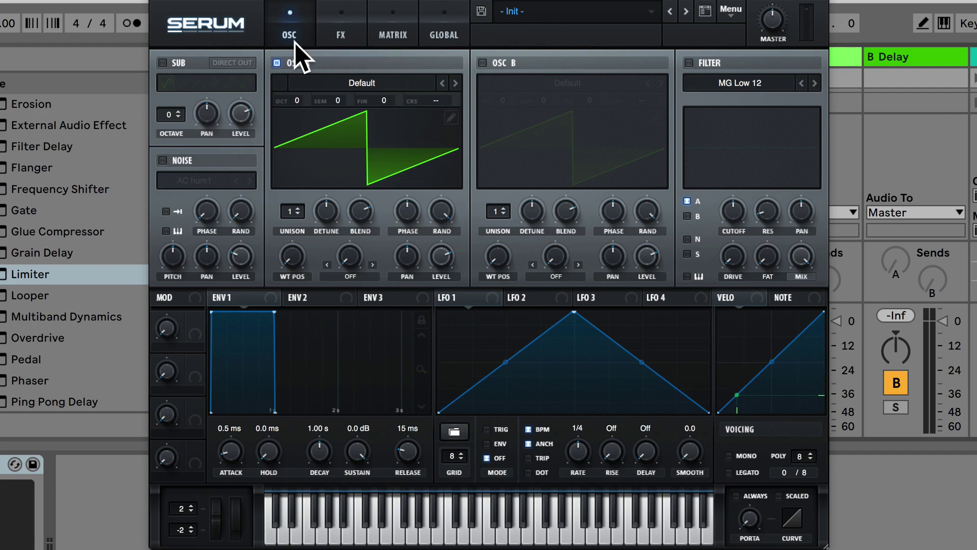
Switch the sub oscillator and noise oscillator on, then back off
left_click(164, 64)
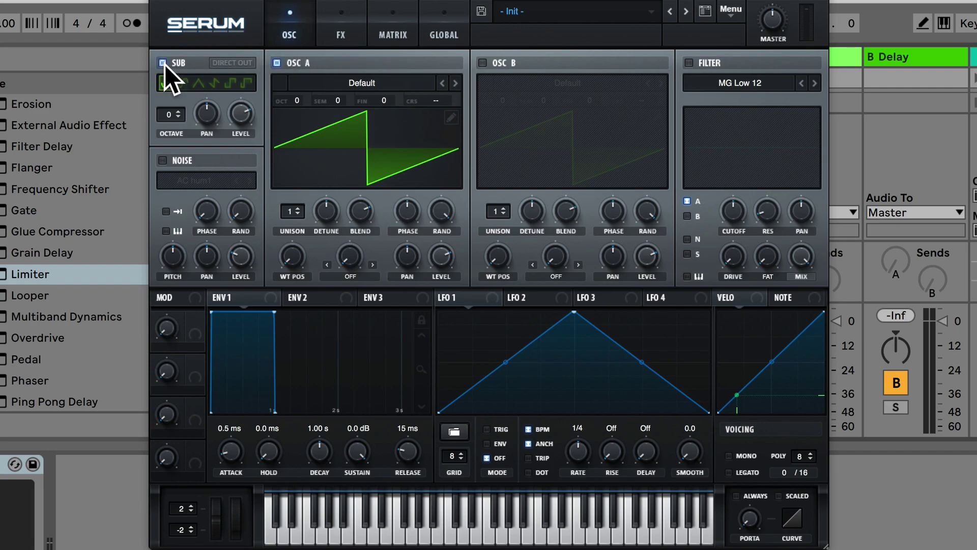
left_click(164, 63)
left_click(162, 160)
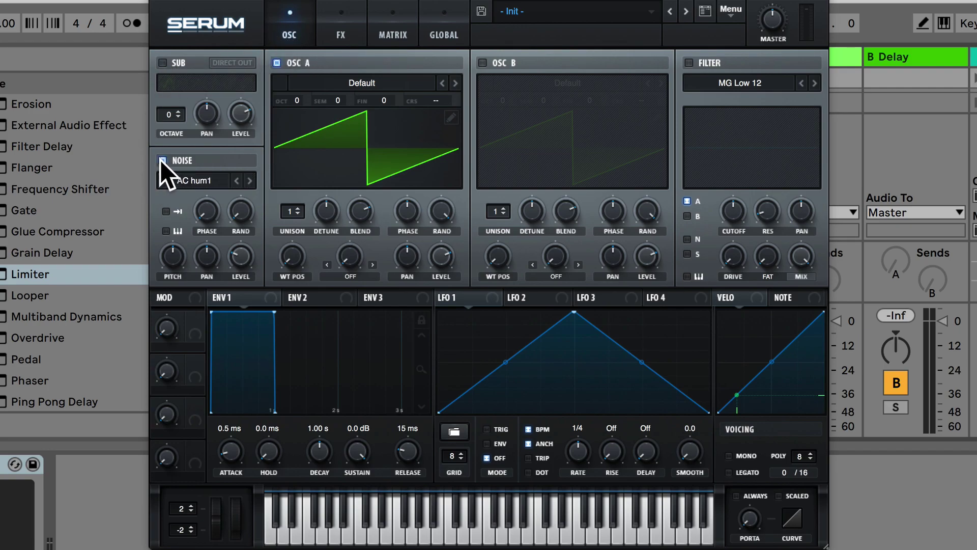
left_click(162, 160)
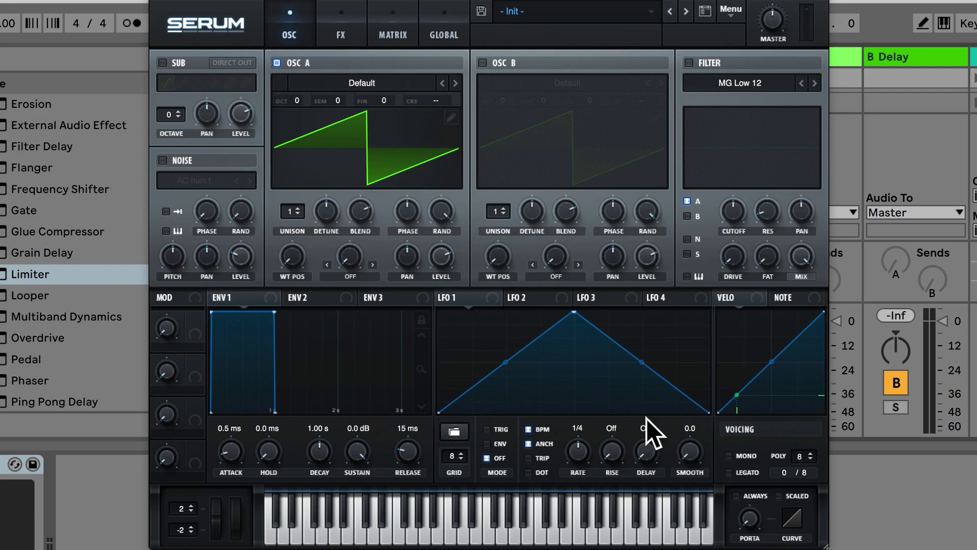
In the FX rack, enable Hyper/Dimension, Distortion, Flanger and Phaser, then disable them all
left_click(355, 45)
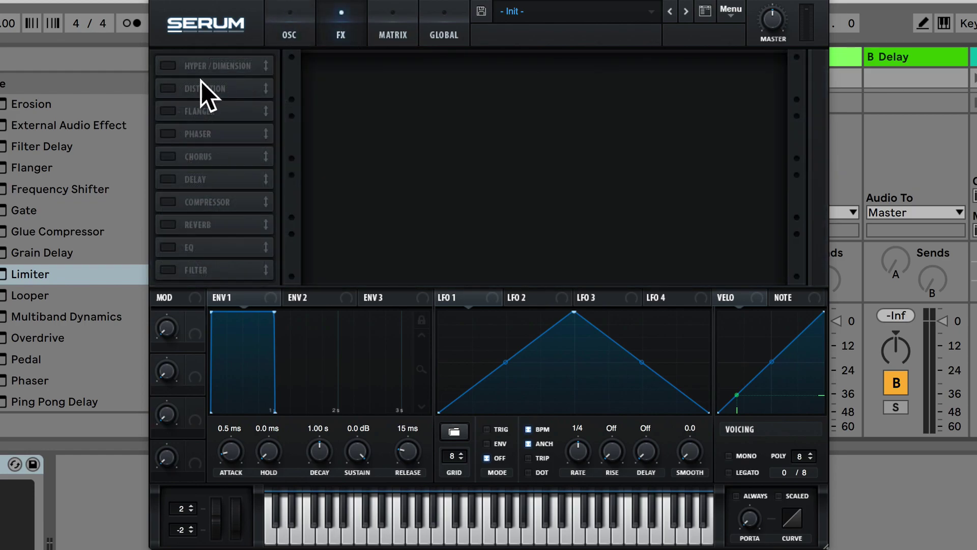
left_click(172, 66)
left_click(167, 88)
left_click(166, 111)
left_click(165, 134)
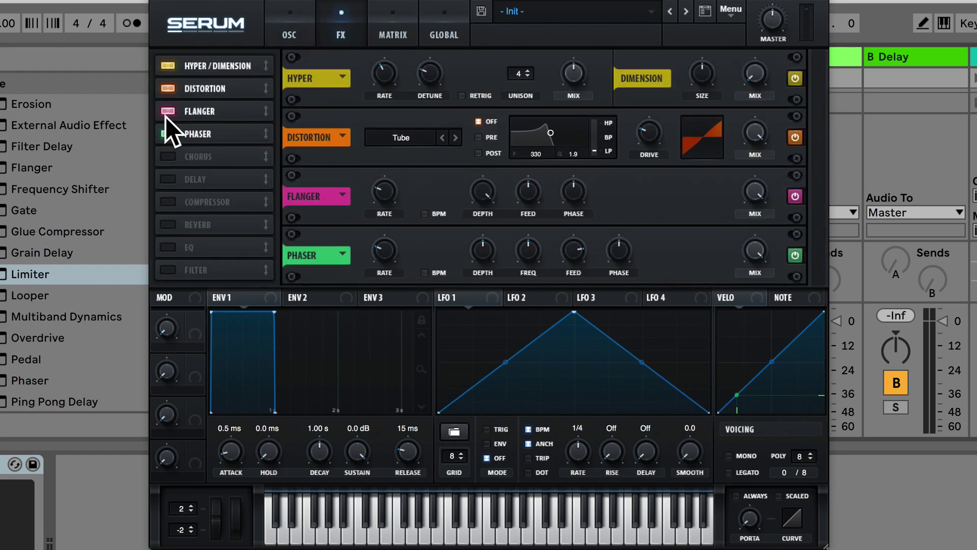
left_click(166, 111)
left_click(167, 88)
left_click(168, 66)
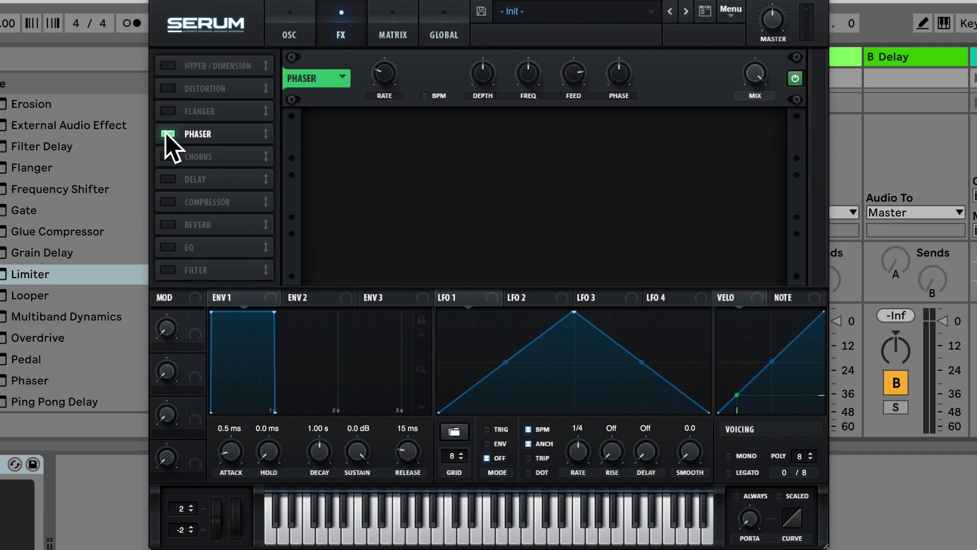
left_click(166, 134)
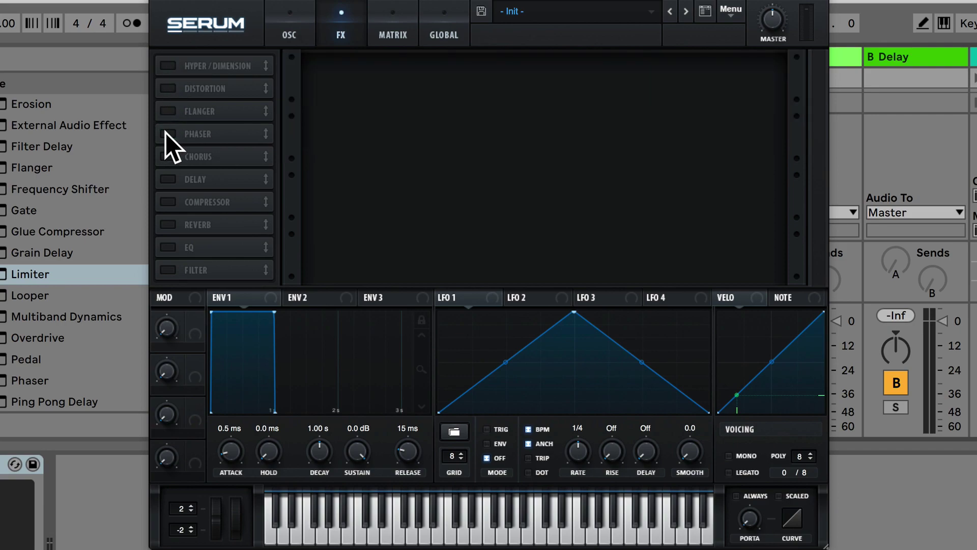
Move Hyper/Dimension after Delay and Distortion after Phaser, turn both off, and show the Matrix
left_click(168, 66)
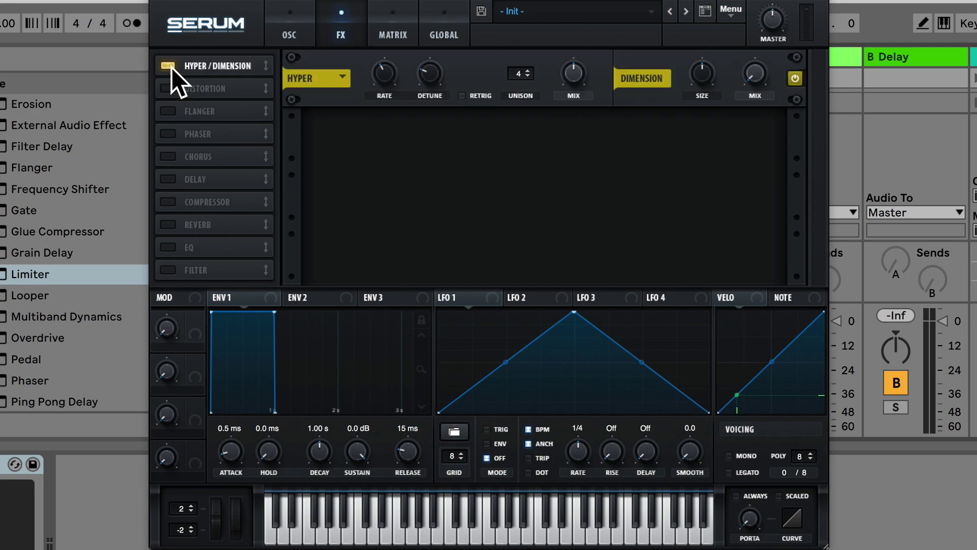
left_click_drag(208, 68, 209, 182)
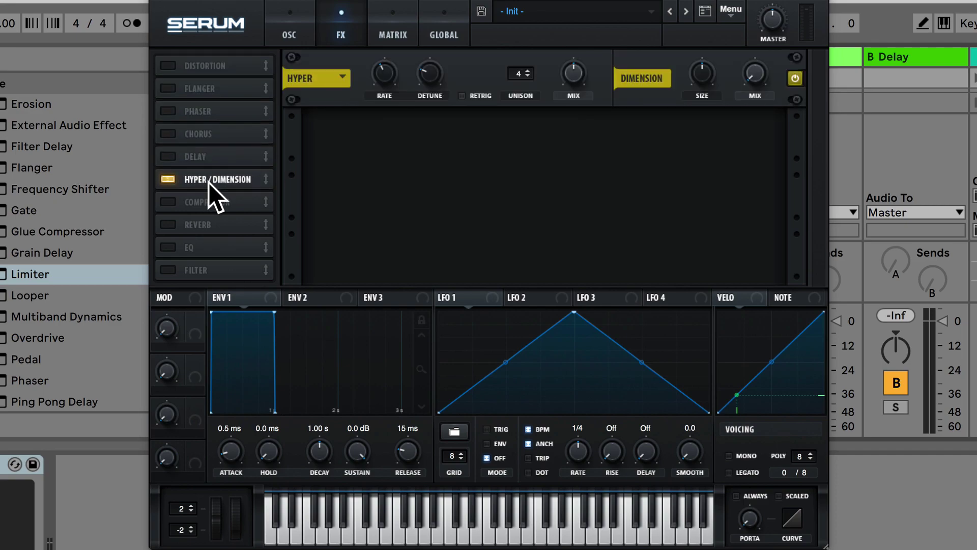
left_click(168, 68)
left_click_drag(203, 65, 204, 113)
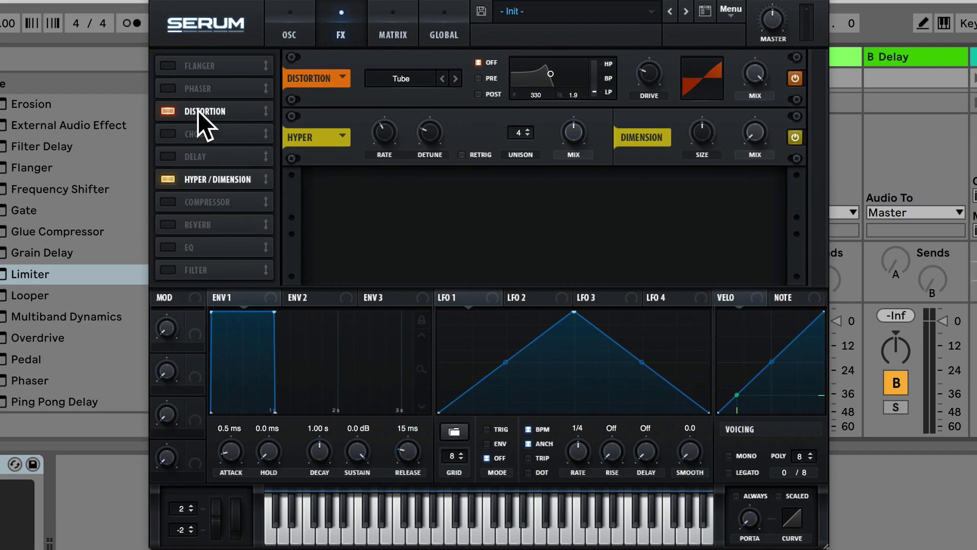
left_click(168, 111)
left_click(168, 179)
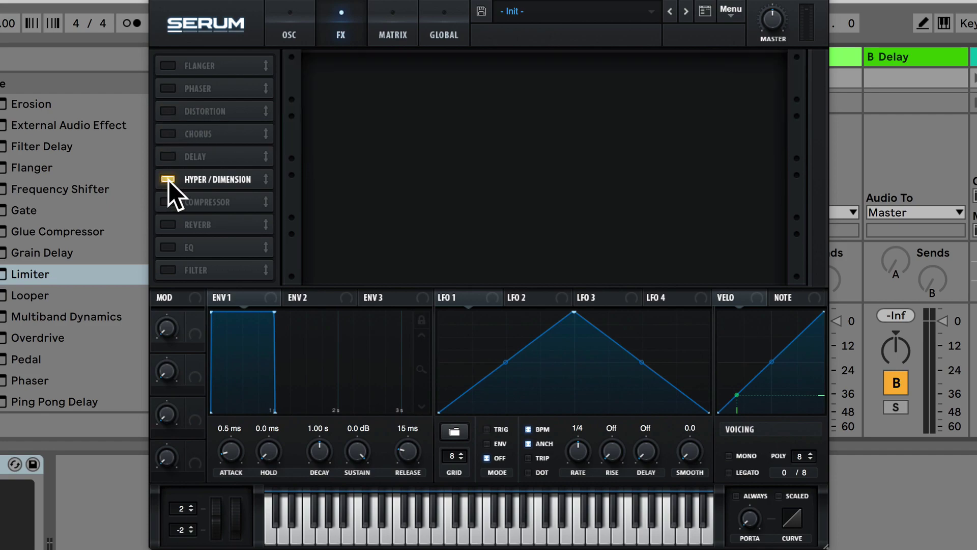
left_click(397, 16)
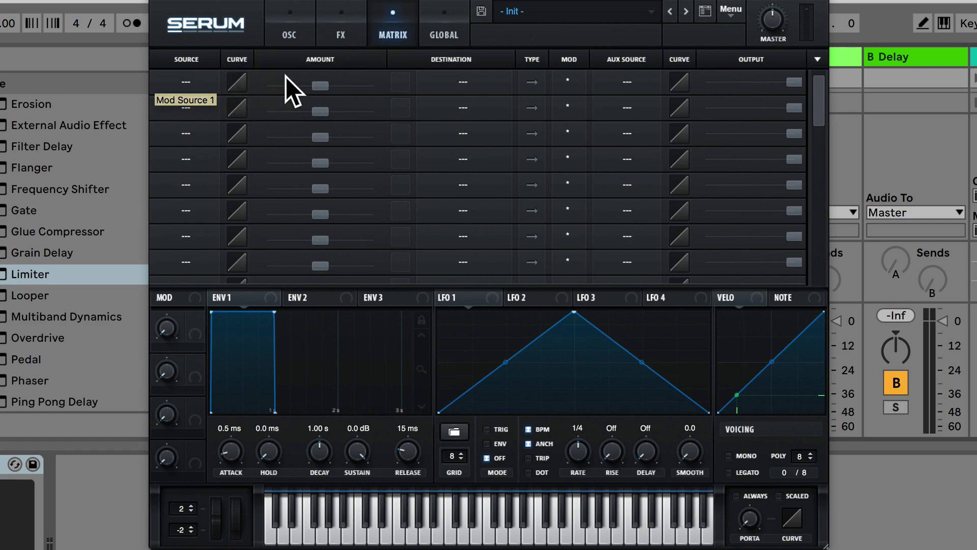
Nudge matrix row 1's Amount slider slightly negative
left_click_drag(286, 76, 272, 70)
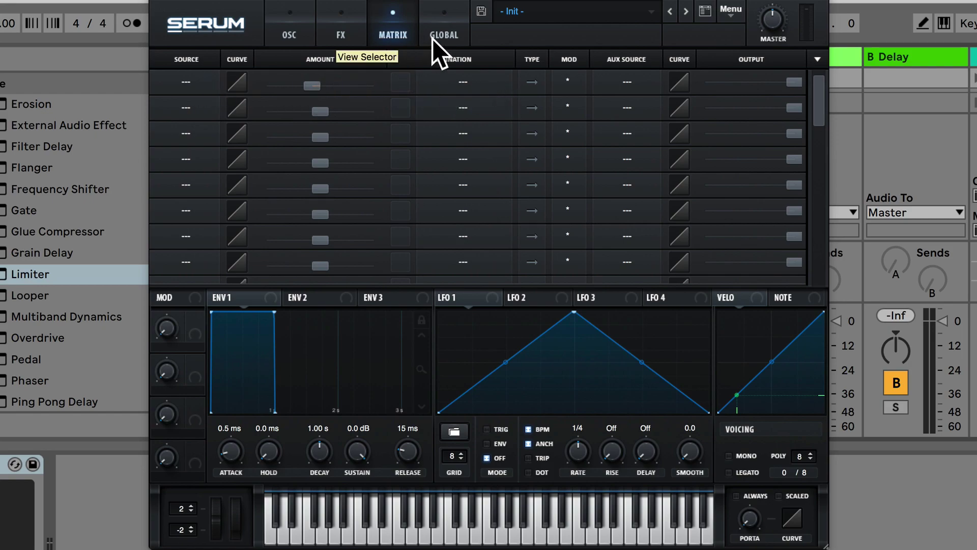
Open the Global page, raise the Chaos 1 rate, then flip to Matrix and back to Global
left_click(449, 35)
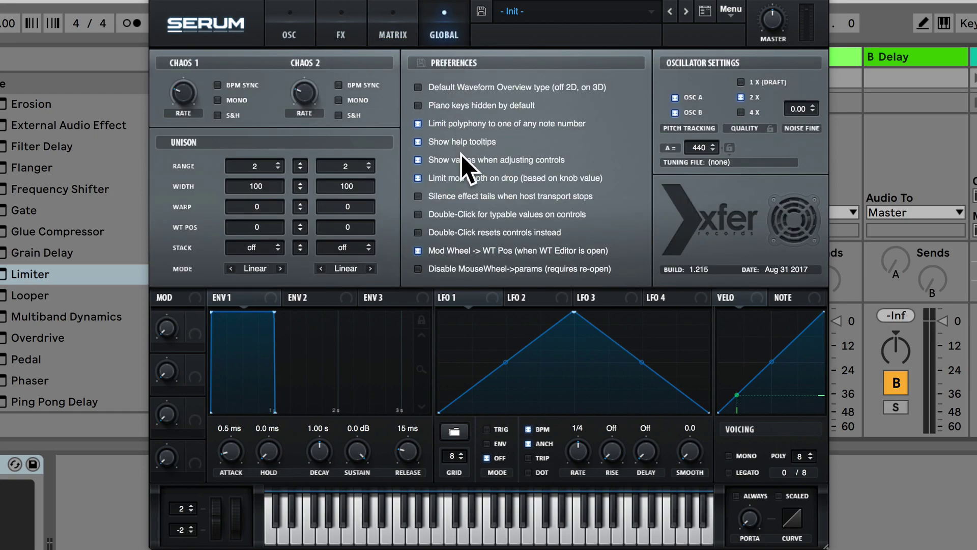
left_click_drag(189, 97, 245, 92)
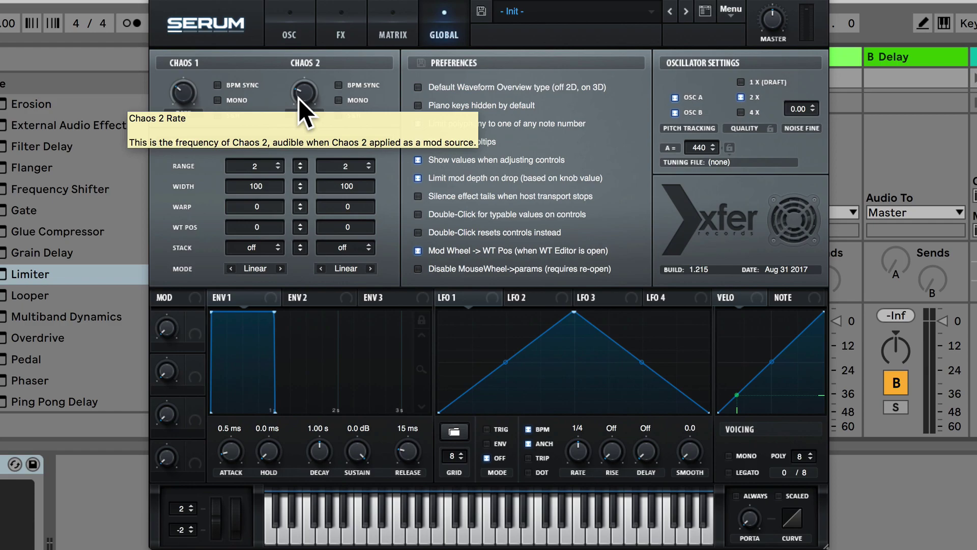
left_click(392, 34)
left_click(440, 26)
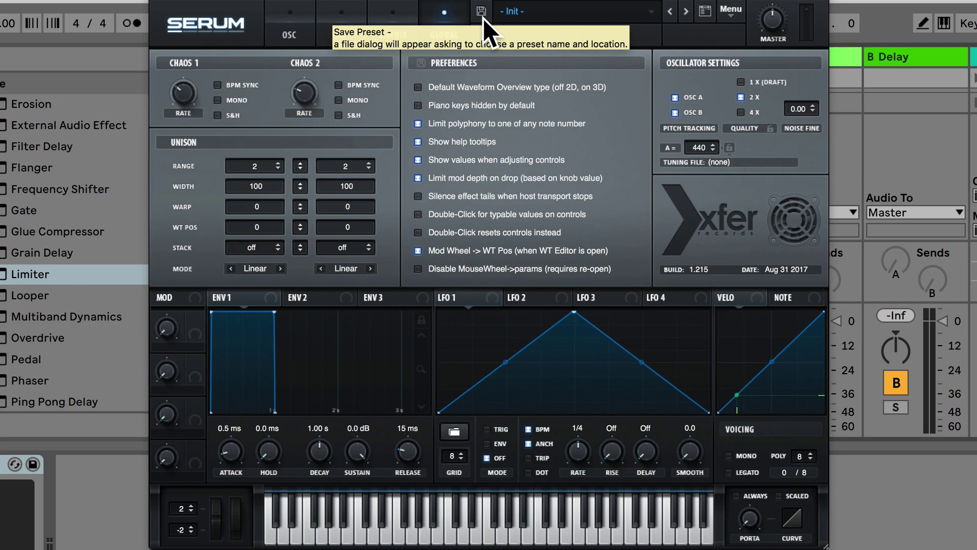
Browse the preset category list without choosing, then step to the next preset, BA Angle Grinder [SN]
left_click(542, 10)
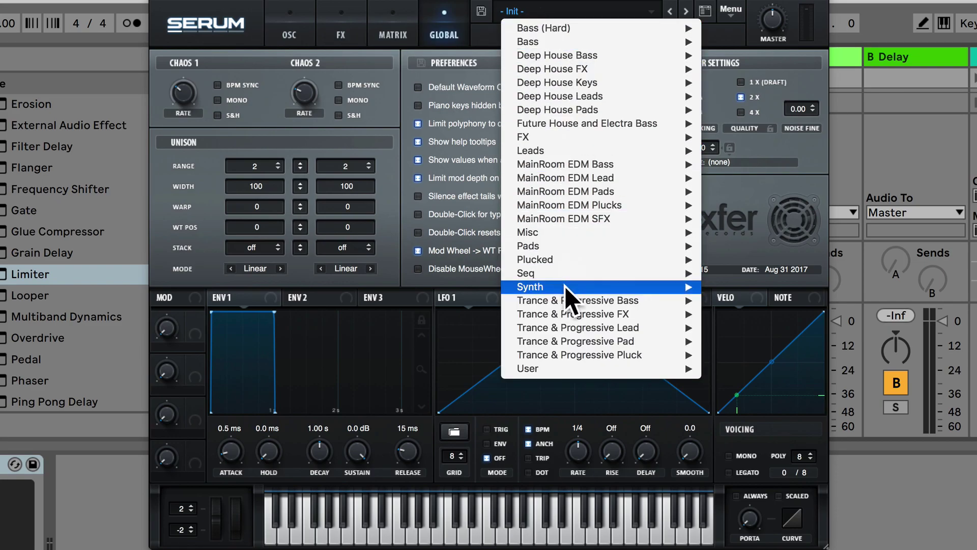
mouse_move(599, 370)
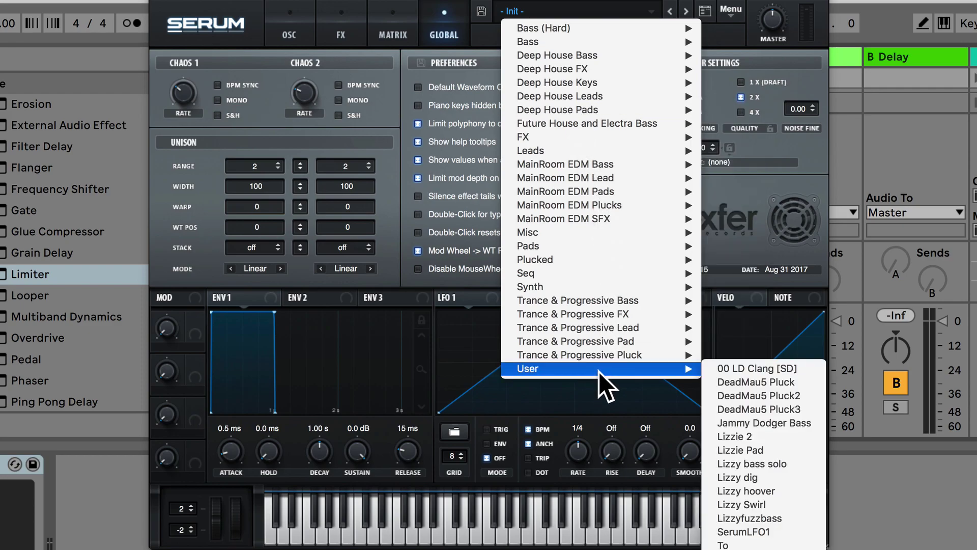
left_click(555, 11)
left_click(685, 11)
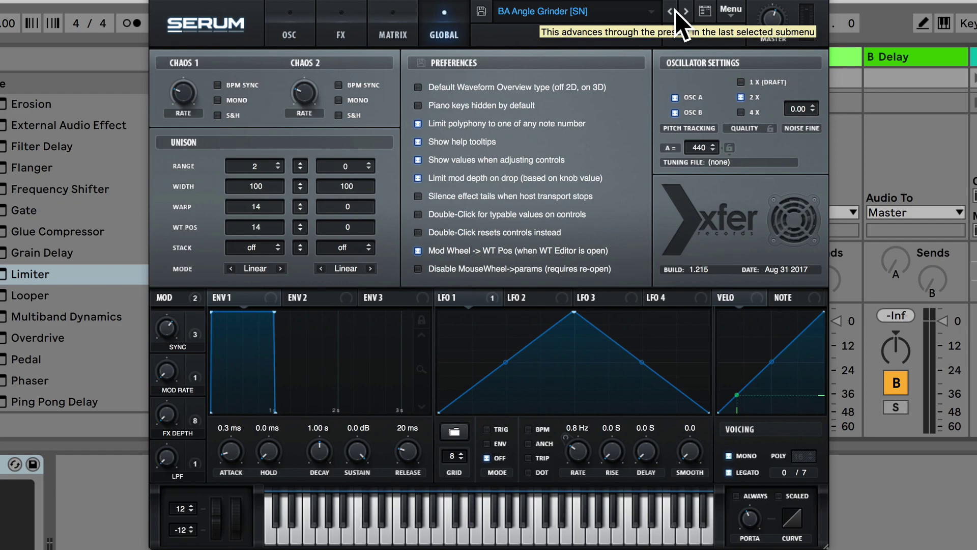
Open and close the preset browser, then open the Serum manual from Menu and scroll through it
left_click(703, 11)
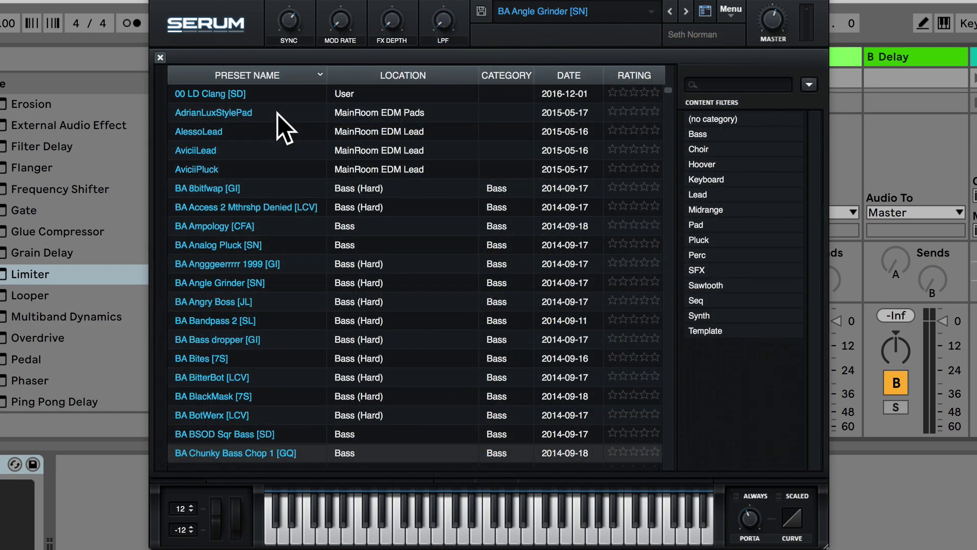
left_click(710, 15)
left_click(737, 14)
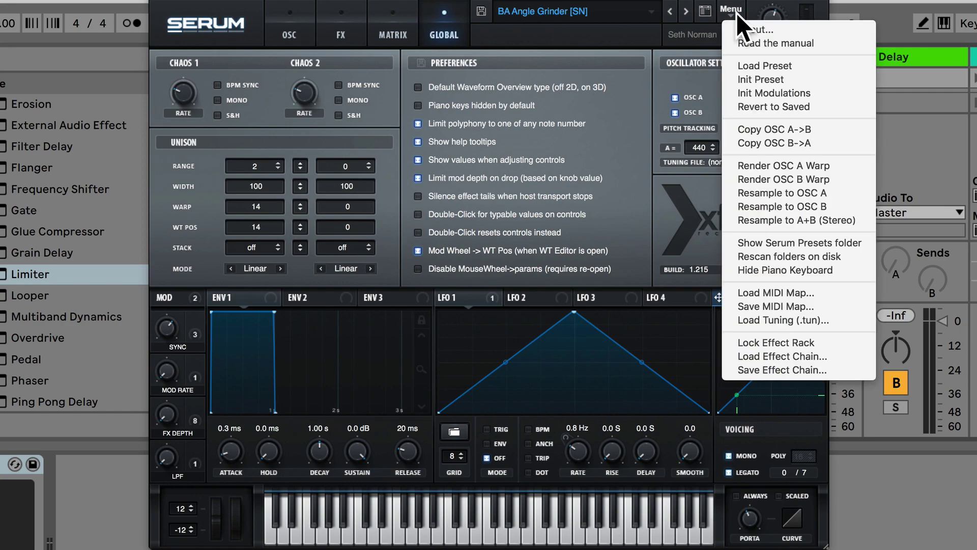
left_click(755, 42)
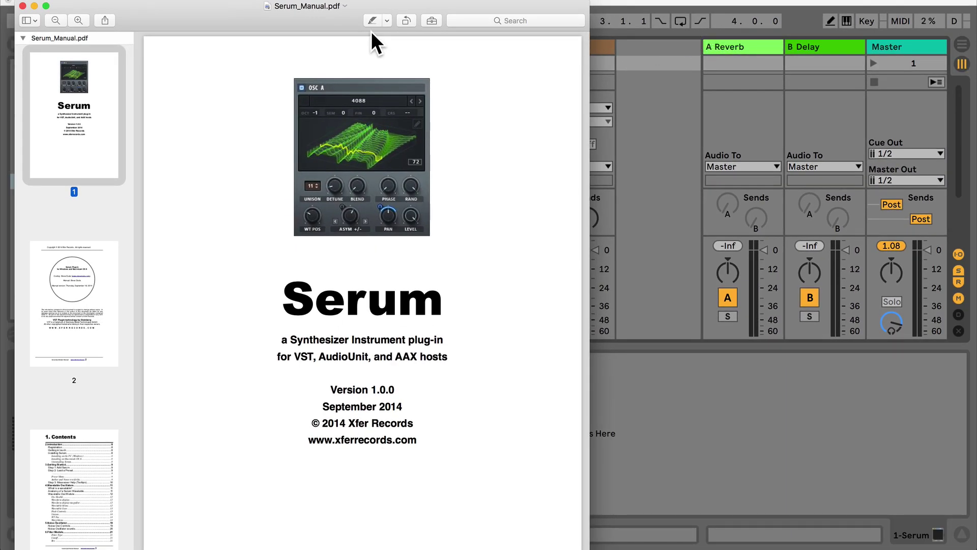
scroll(69, 158, "down", 15)
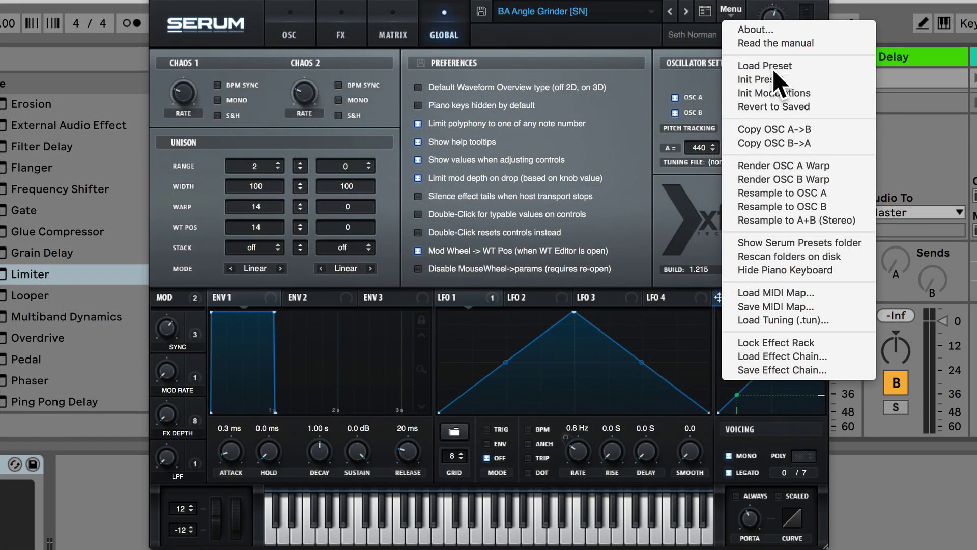
left_click(771, 69)
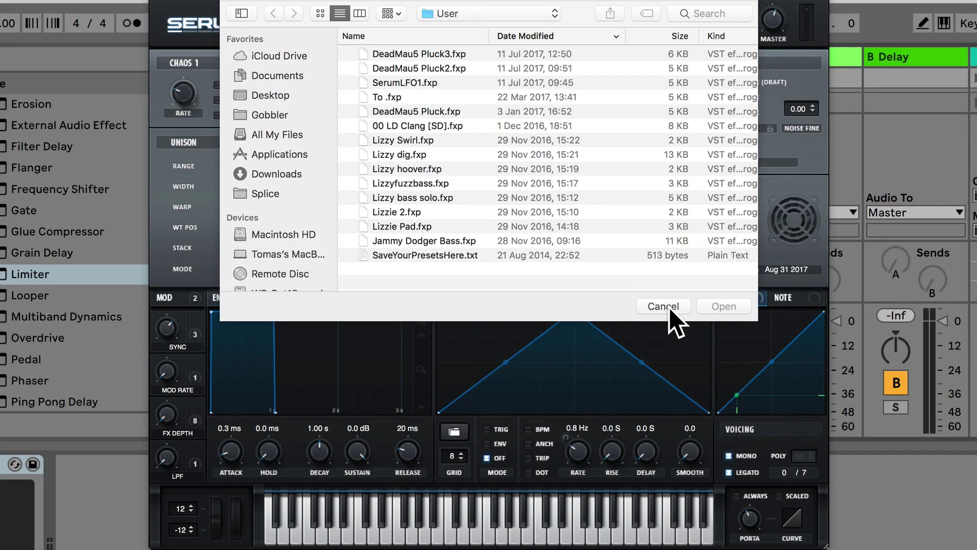
left_click(666, 306)
left_click(730, 11)
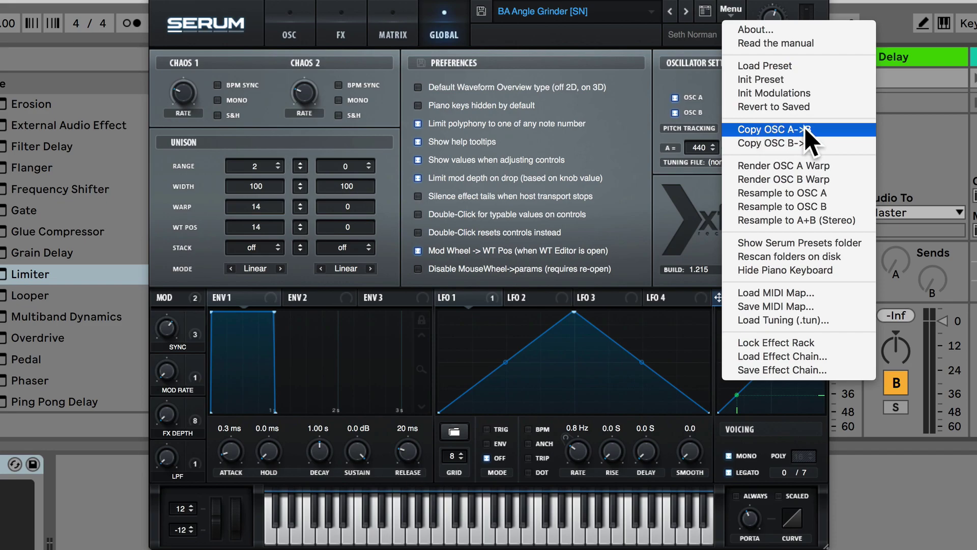
On the OSC page, copy OSC A's OOH_YAH_OO wavetable settings into OSC B with Copy OSC A->B
left_click(288, 23)
left_click(291, 25)
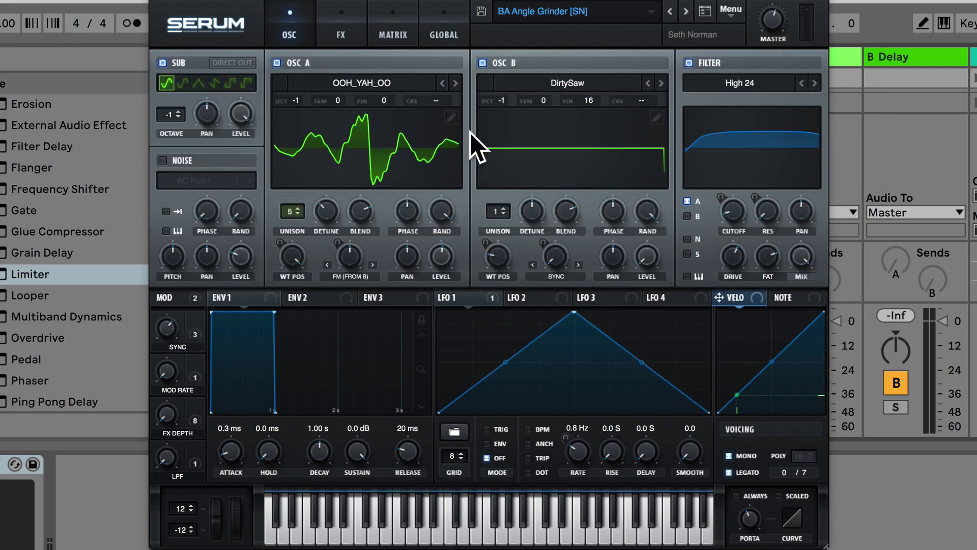
left_click(727, 13)
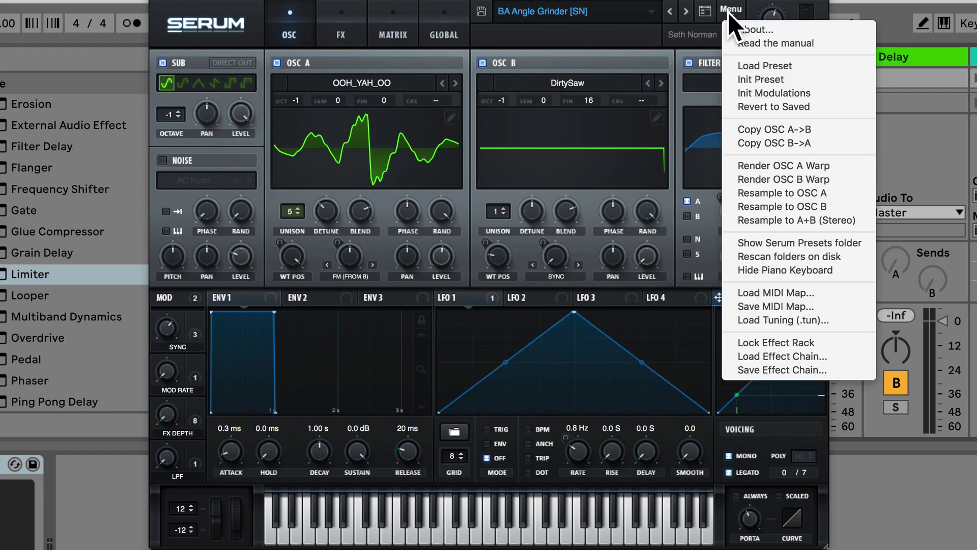
left_click(766, 128)
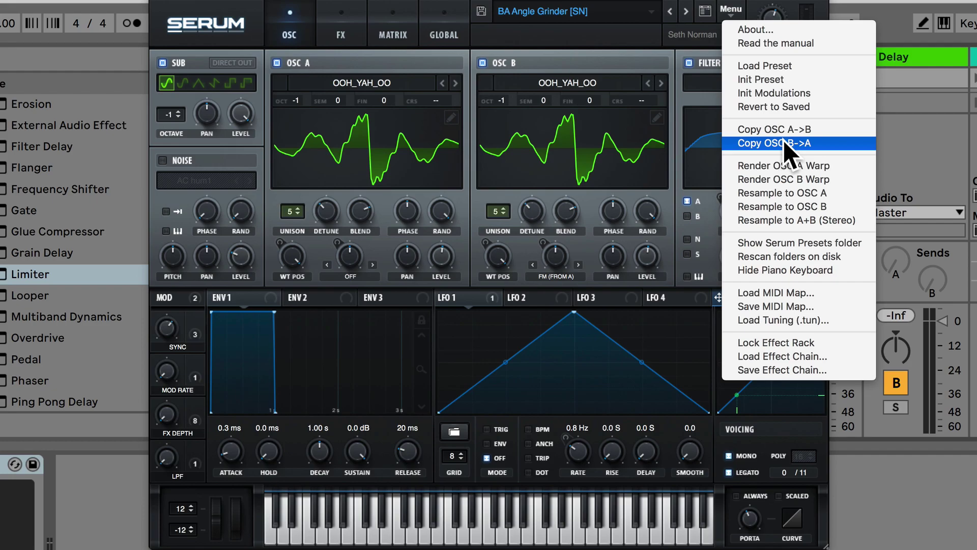
left_click(529, 191)
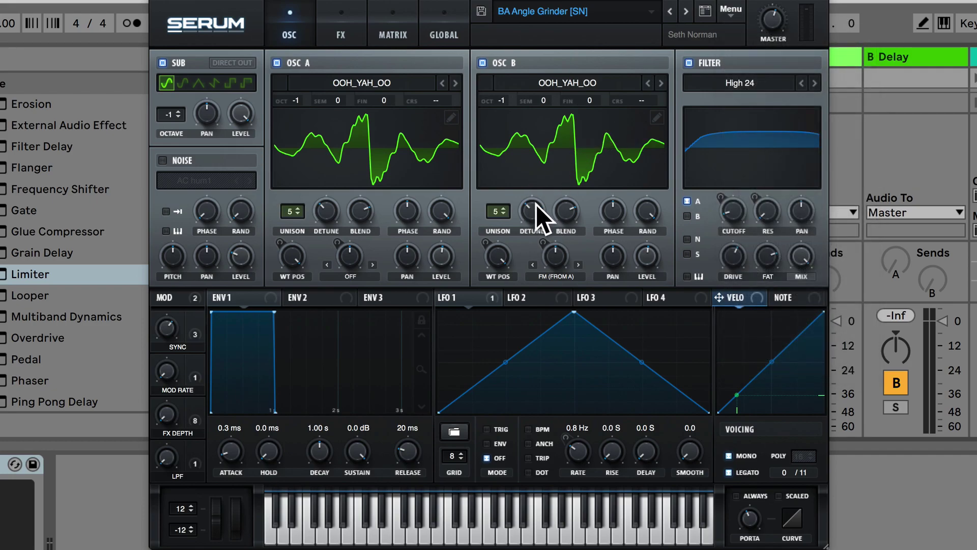
Set OSC B's unison to 1 voice, then copy OSC B back onto OSC A
left_click_drag(497, 211, 508, 370)
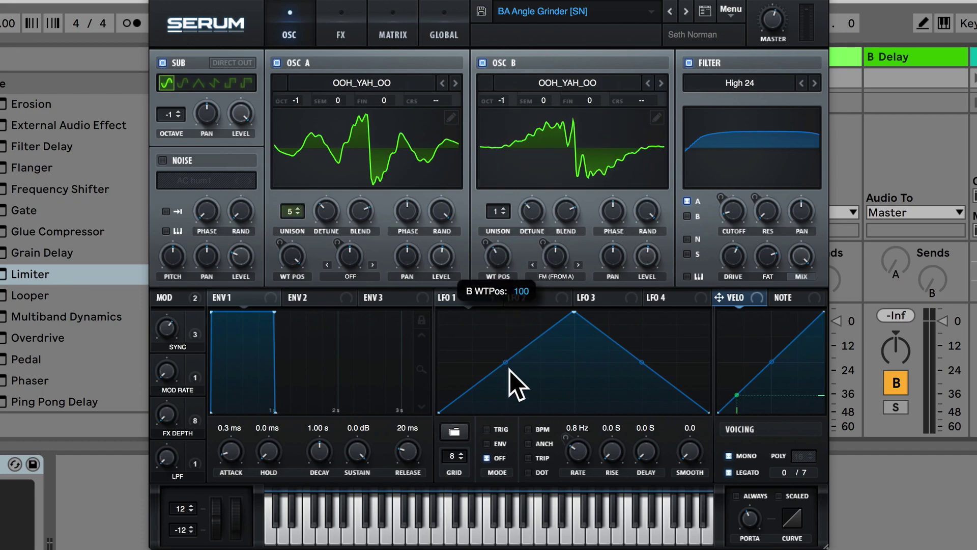
left_click(723, 10)
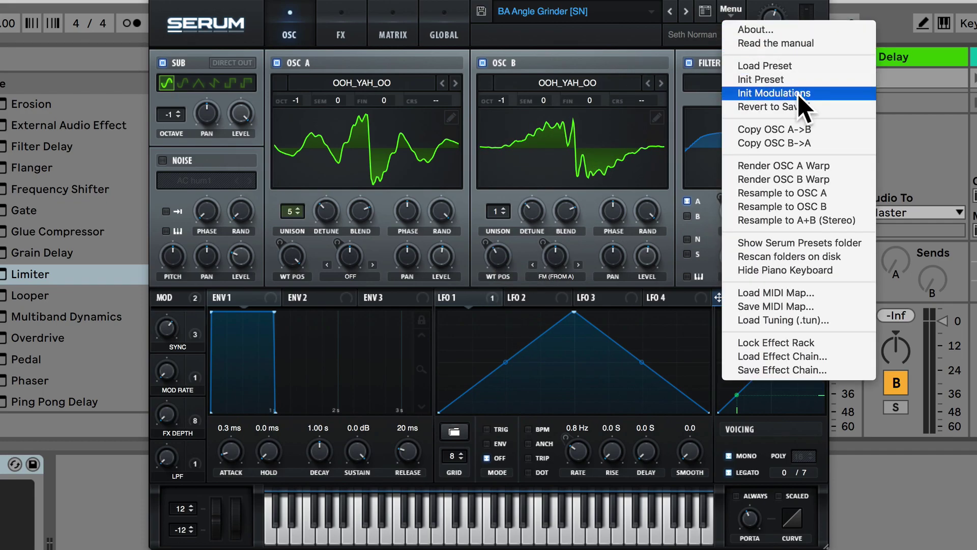
left_click(798, 140)
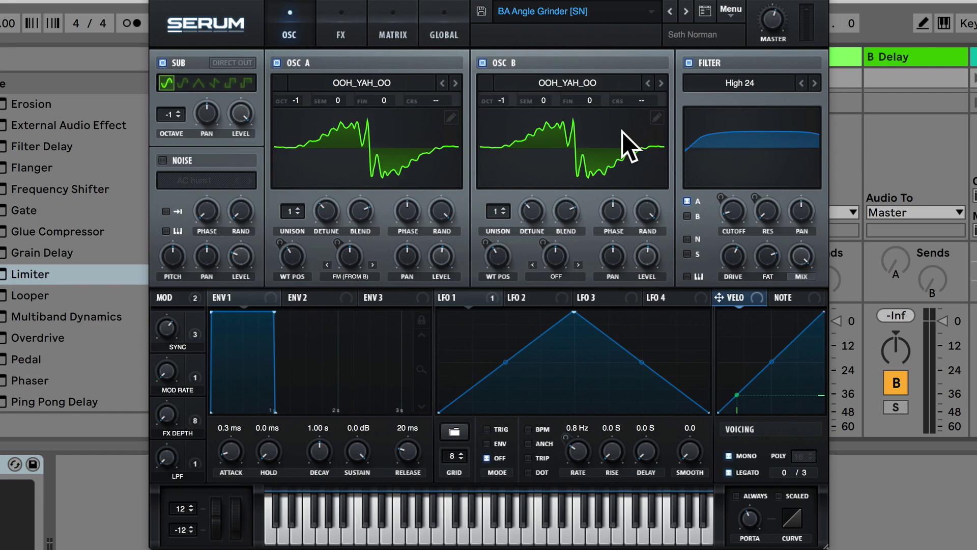
Choose Hide Piano Keyboard from Serum's Menu, then Show Piano Keyboard to restore it
left_click(726, 8)
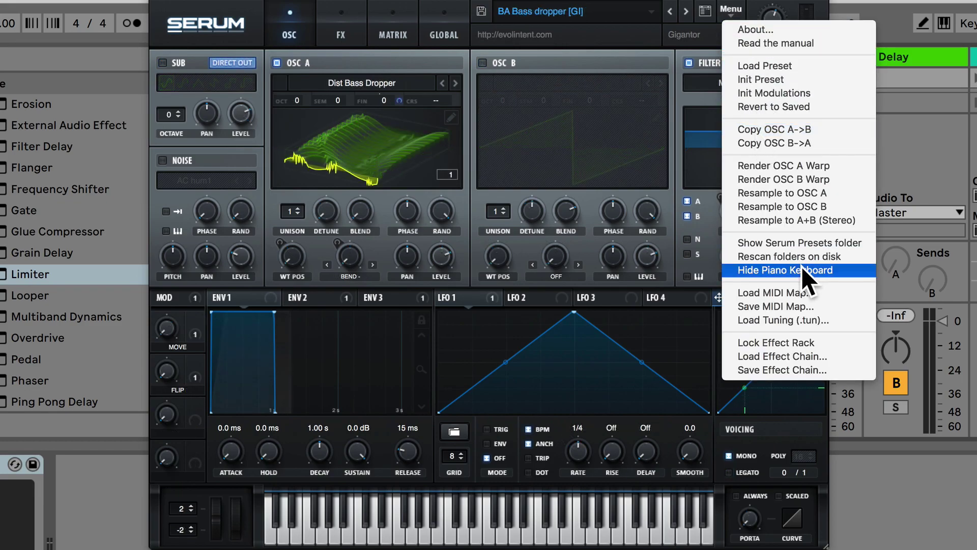
left_click(802, 271)
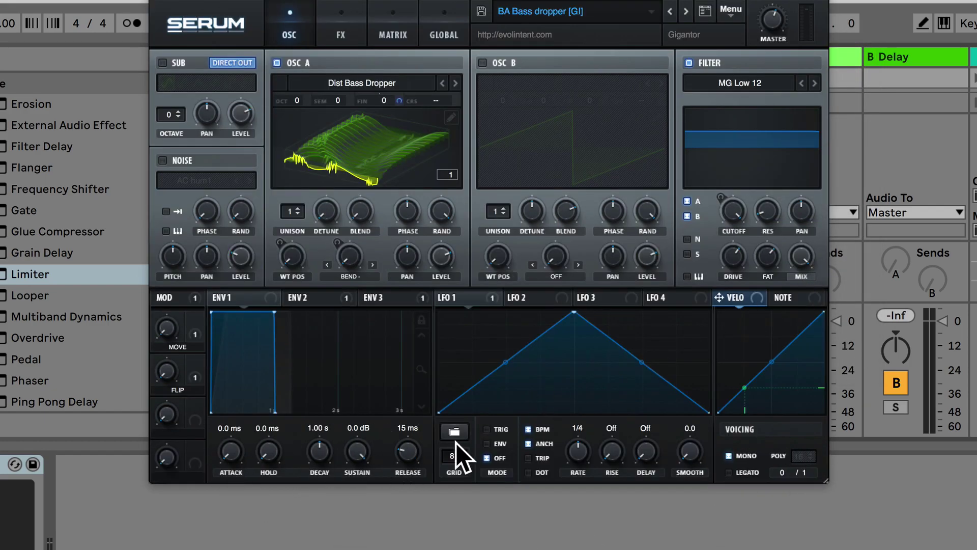
left_click(727, 9)
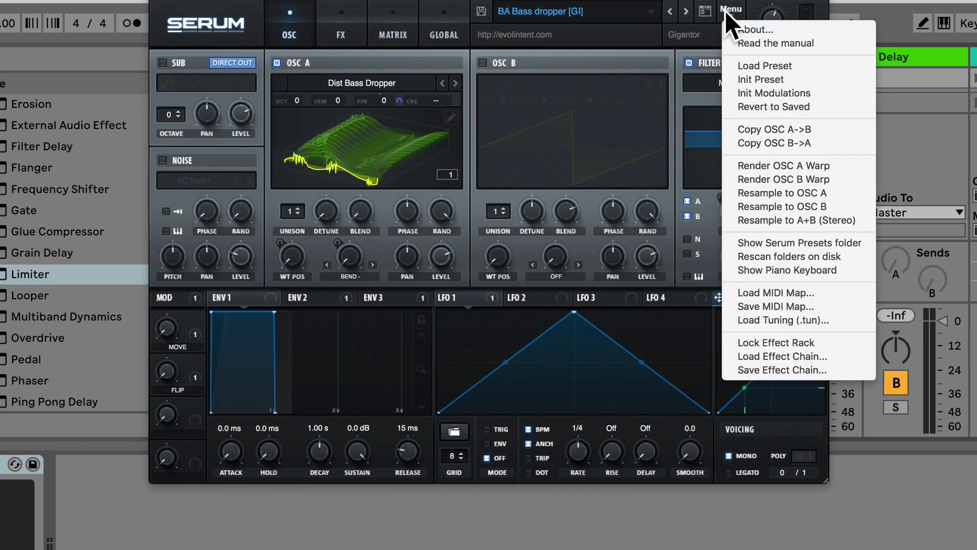
left_click(780, 271)
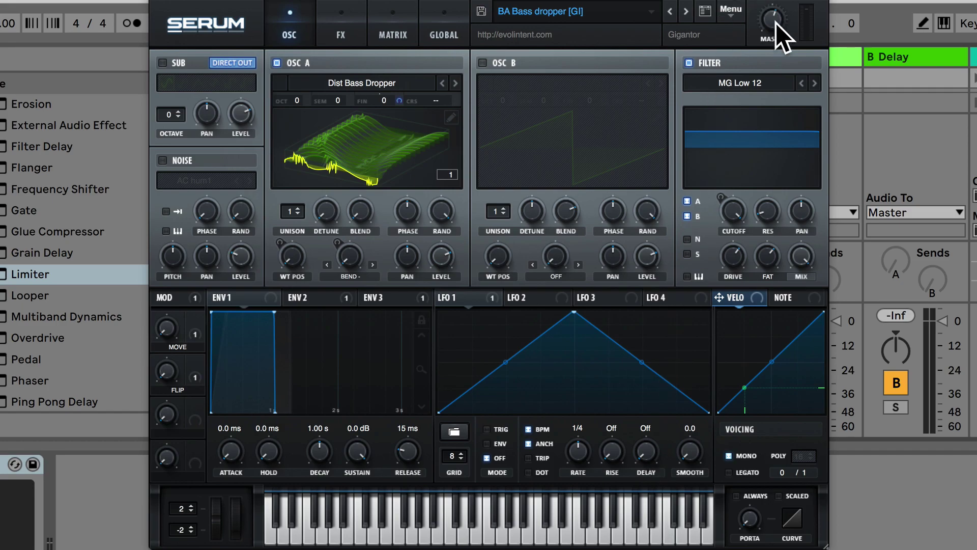
Advance five presets to BA Complextro 1 [CFA], then open and close the category list
left_click(685, 11)
left_click(685, 12)
left_click(685, 11)
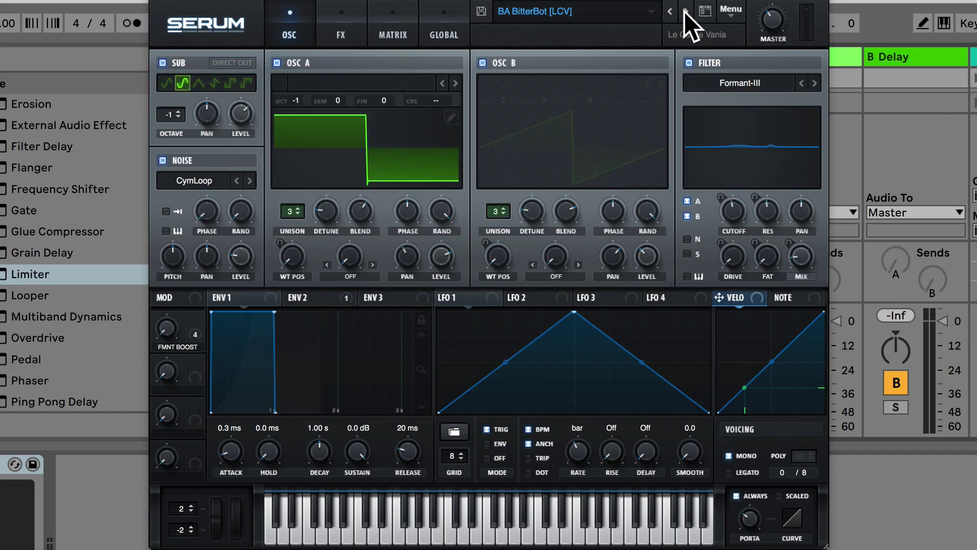
left_click(689, 12)
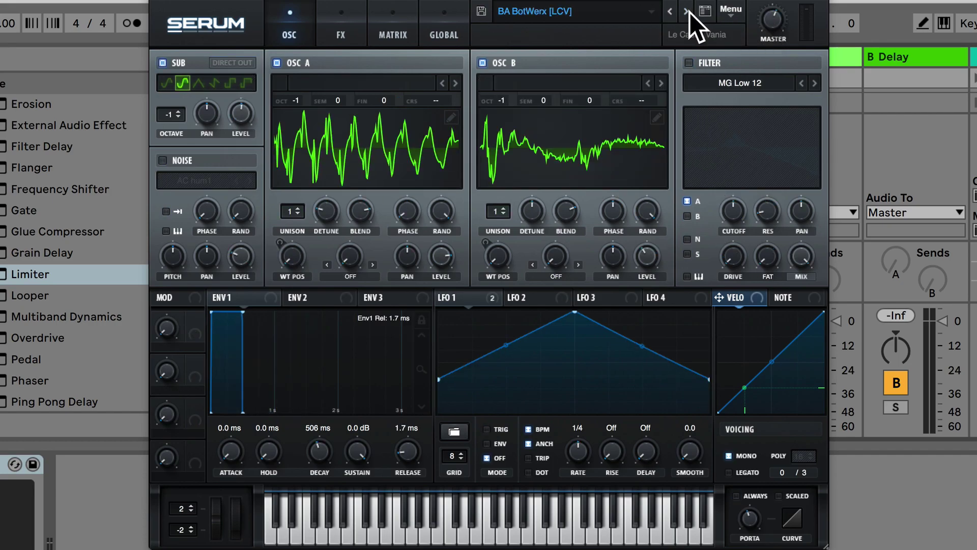
left_click(689, 12)
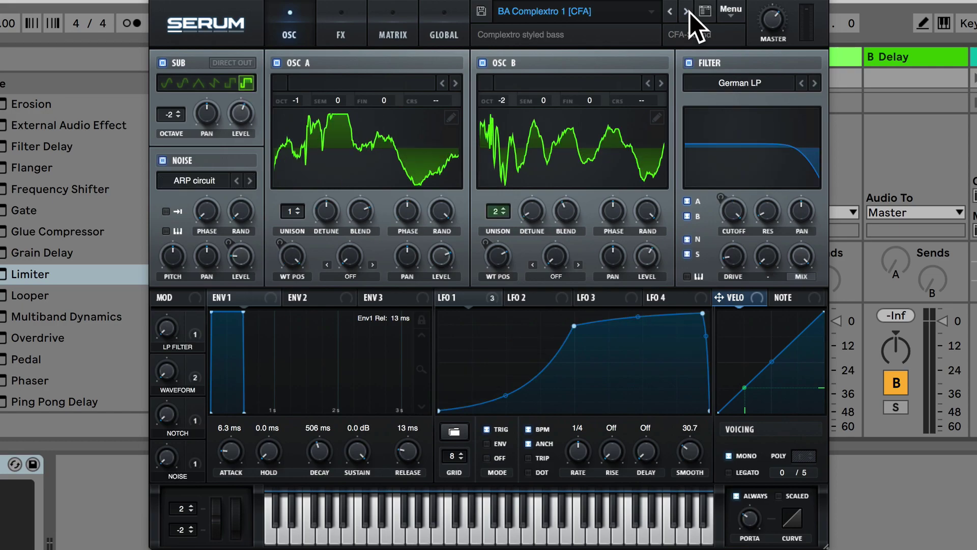
left_click(608, 10)
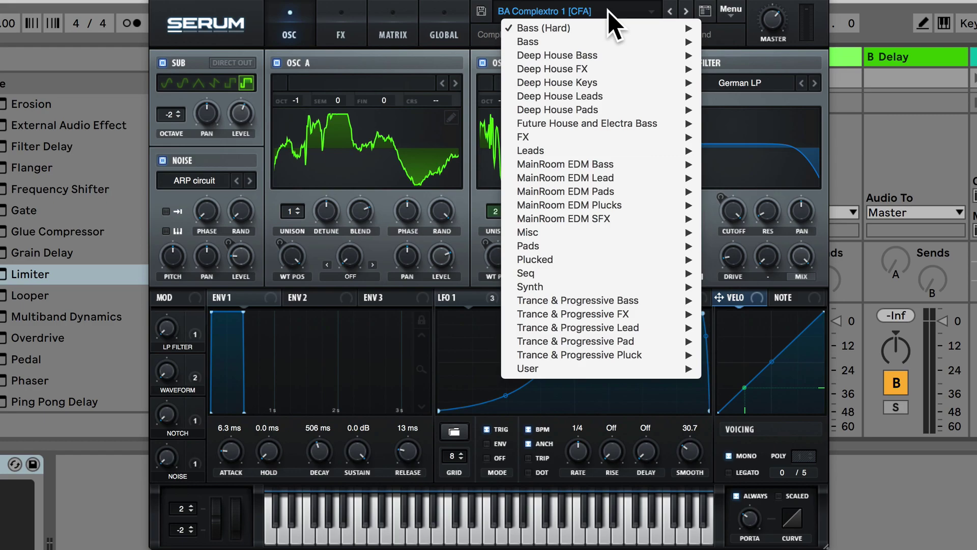
left_click(608, 11)
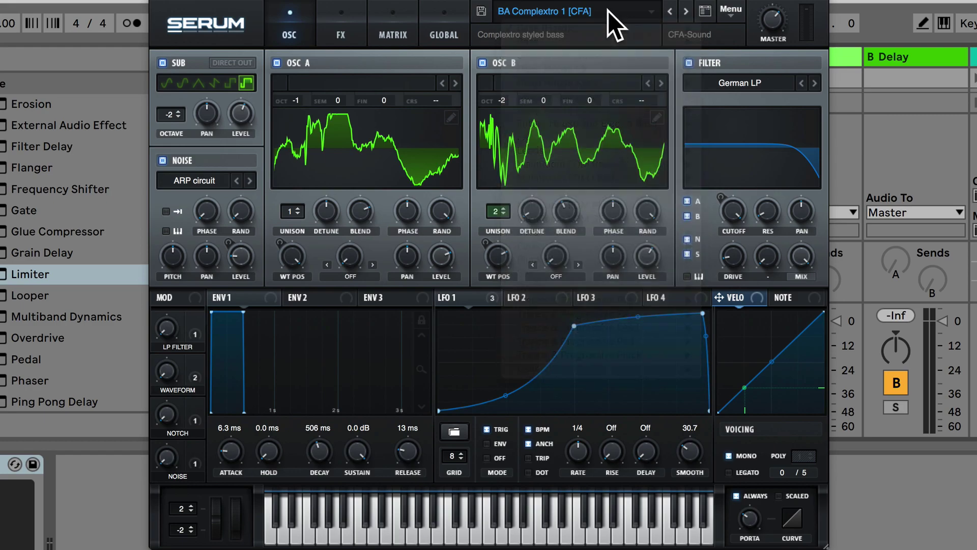